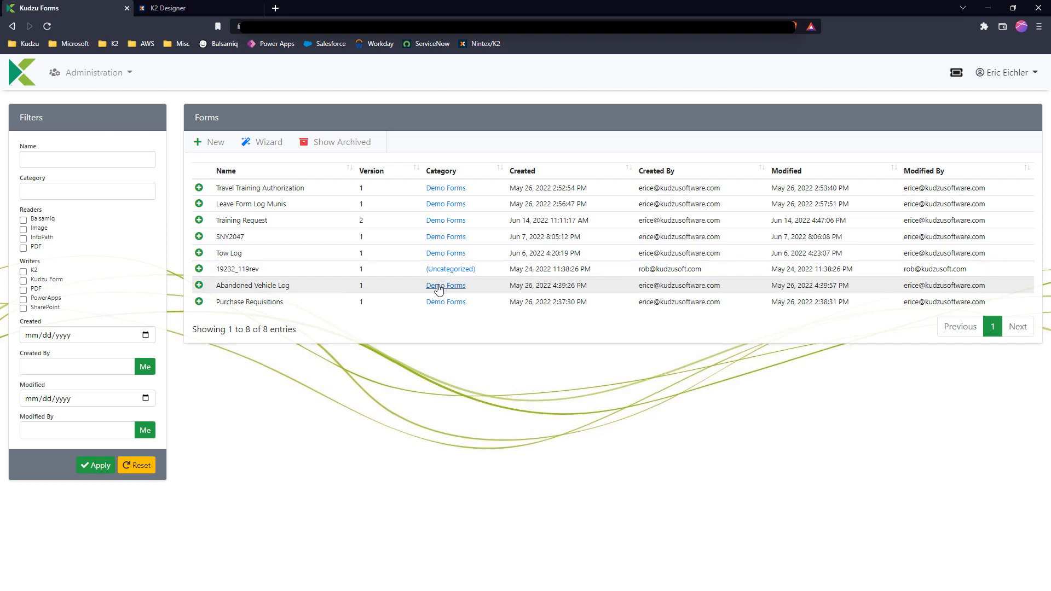
Start the form conversion wizard and select InfoPath Forms as the reader
left_click(272, 144)
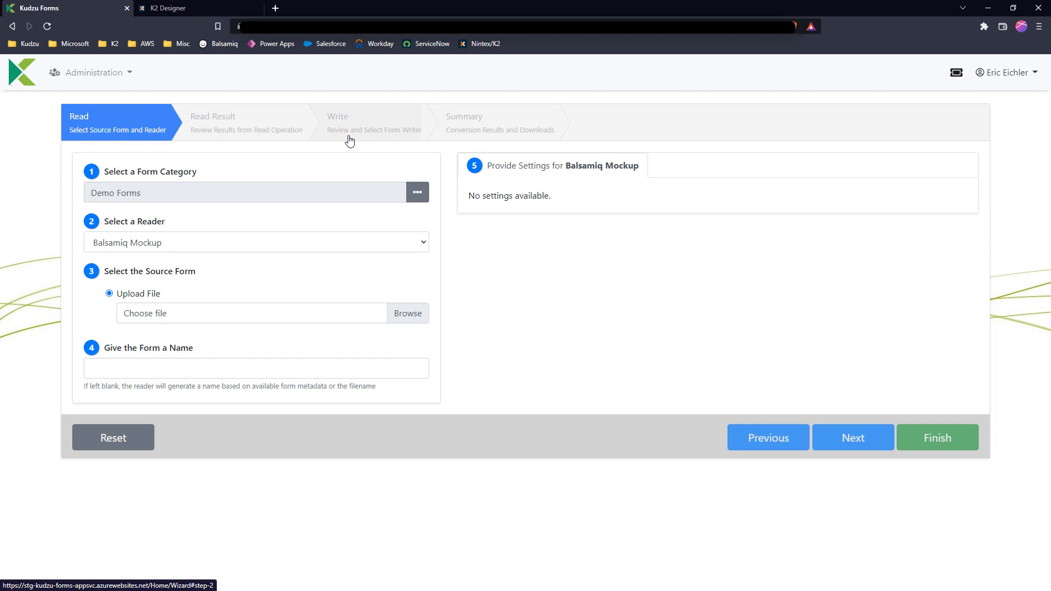
left_click(163, 244)
left_click(156, 284)
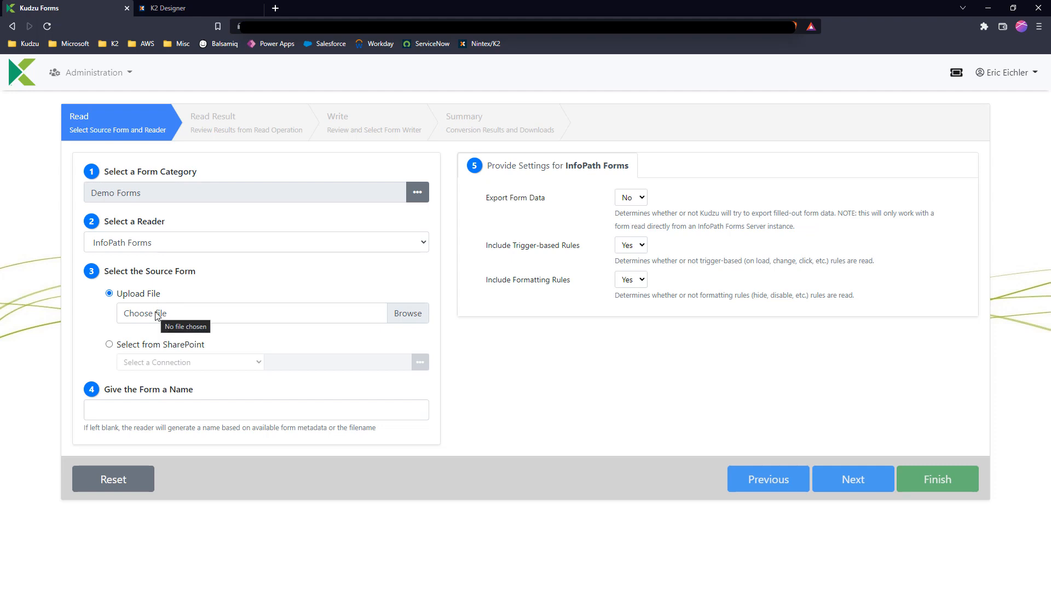
Choose EmploymentApplicationContentType.xsn as the source form from SharePoint, using the SharePoint Demo - App Auth connection
left_click(152, 351)
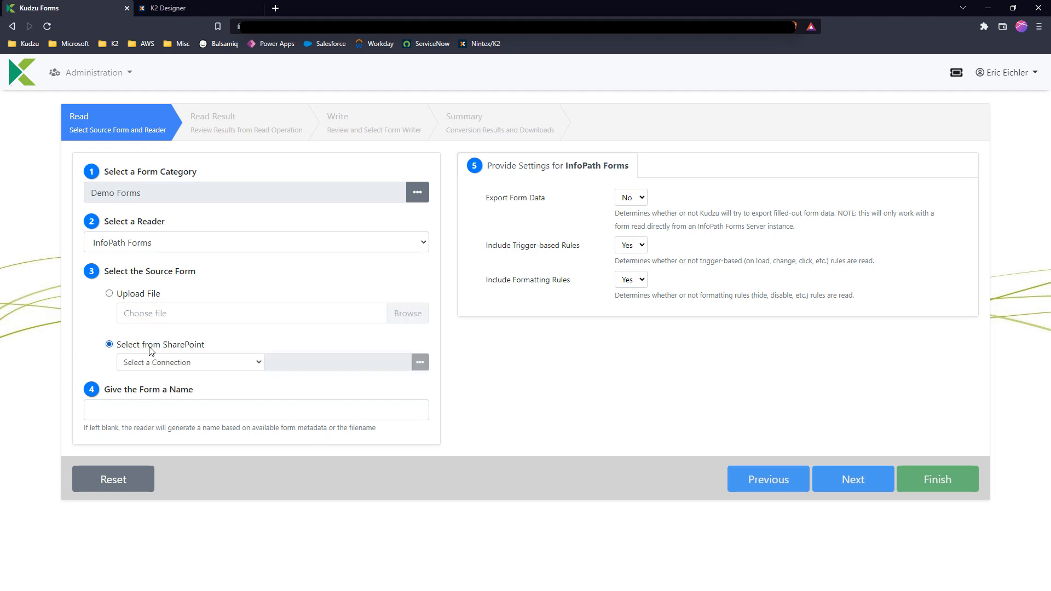
left_click(205, 363)
left_click(194, 383)
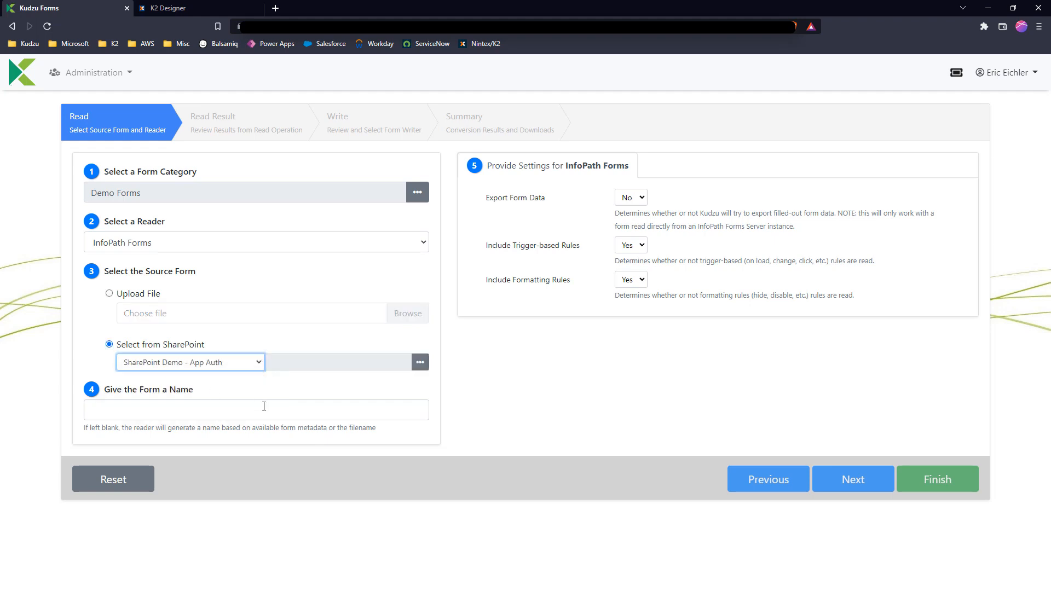
left_click(419, 363)
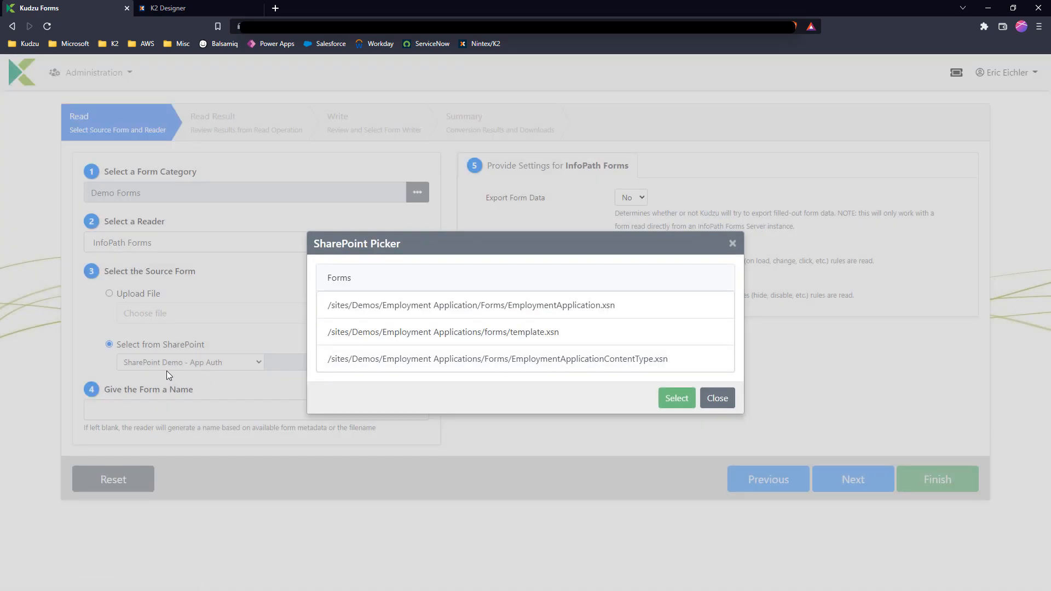
left_click(513, 369)
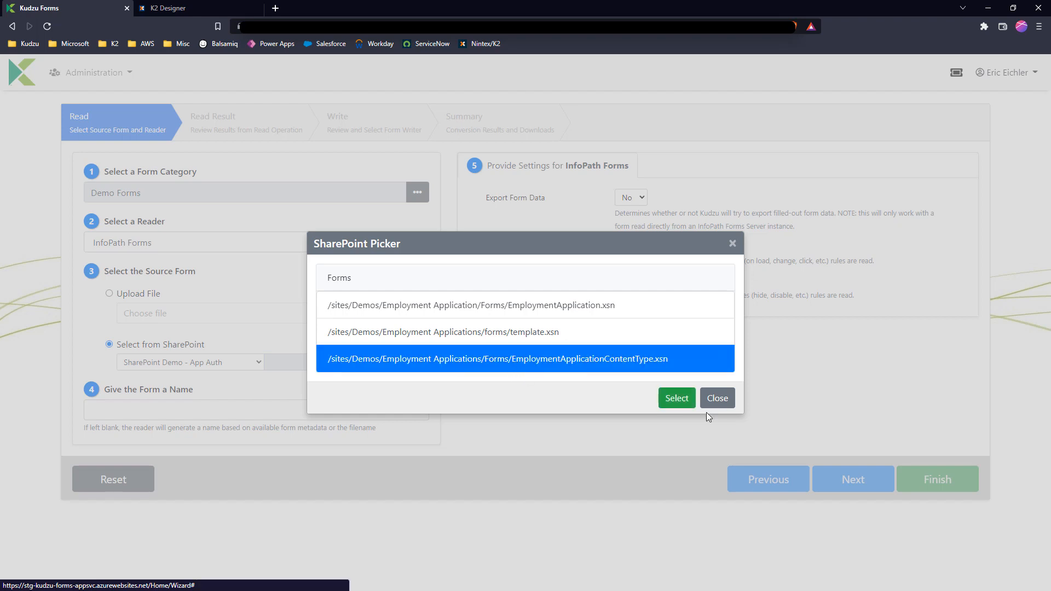
left_click(677, 397)
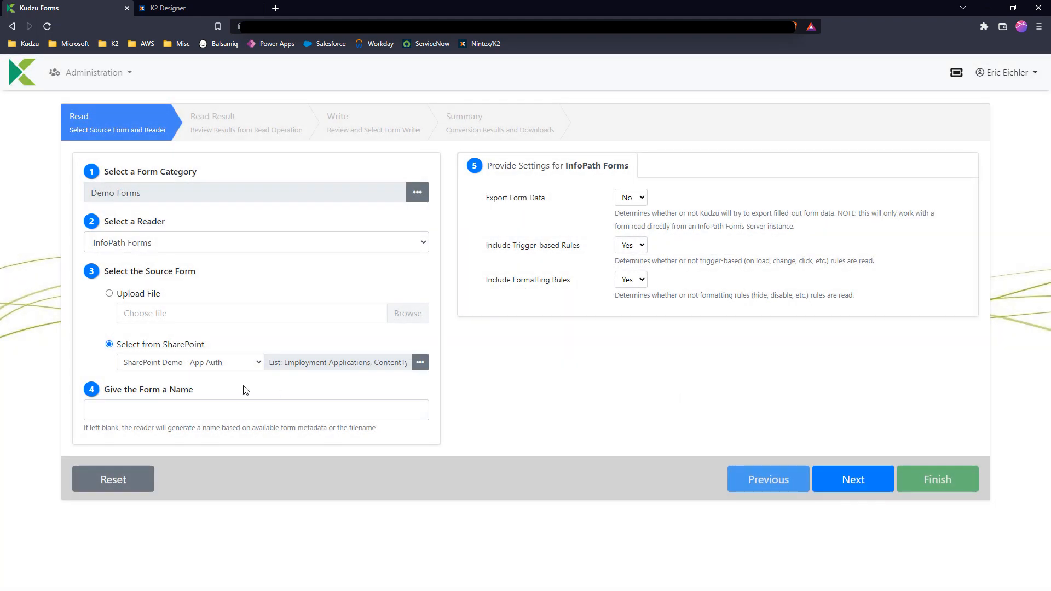
Name the form Employment Application, set Export Form Data to Yes, and run the read operation
left_click(246, 404)
left_click(169, 435)
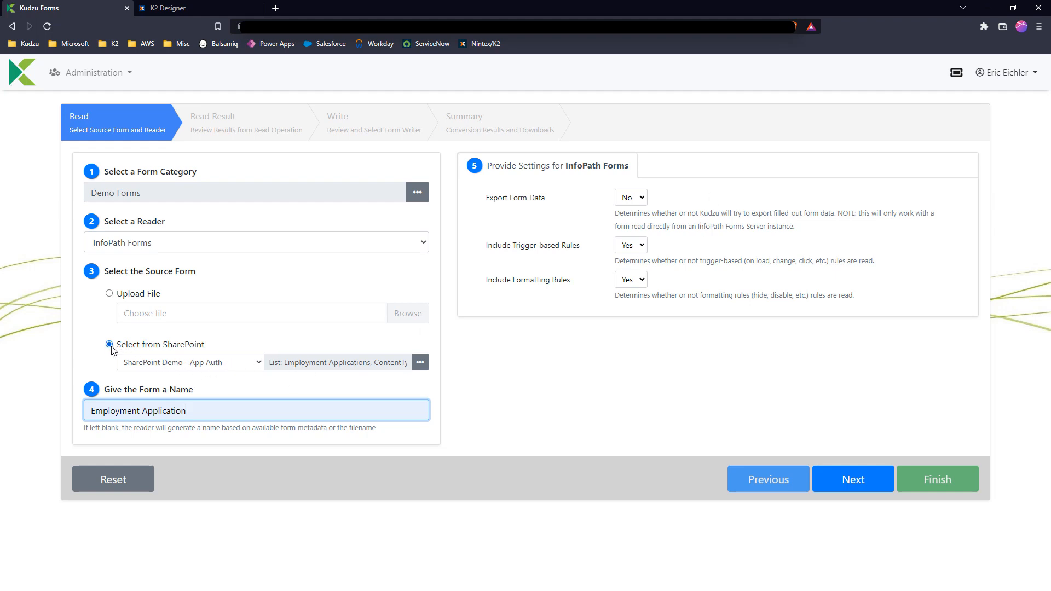
left_click(630, 198)
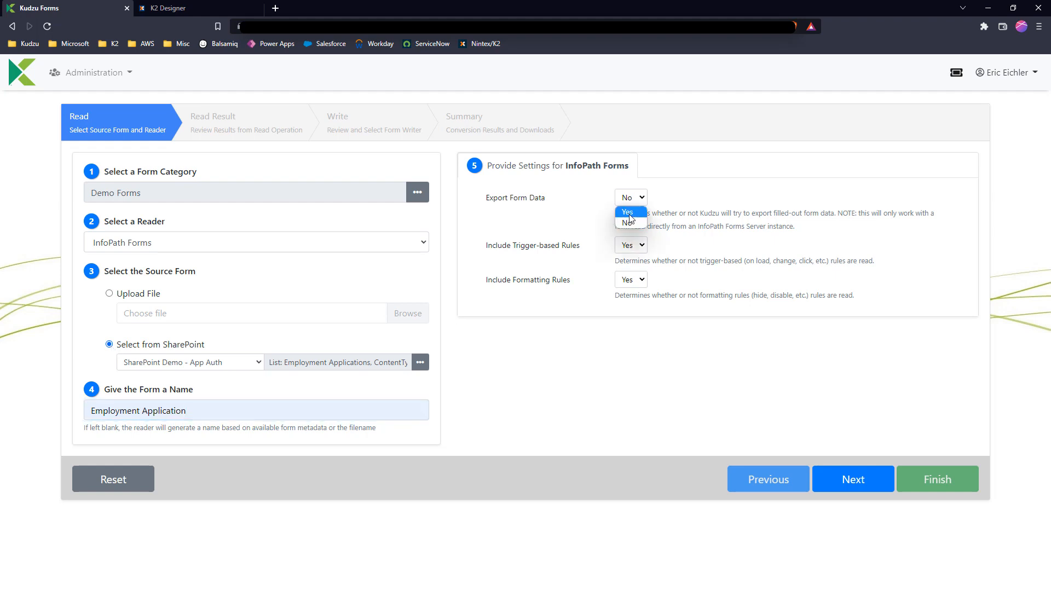
left_click(629, 221)
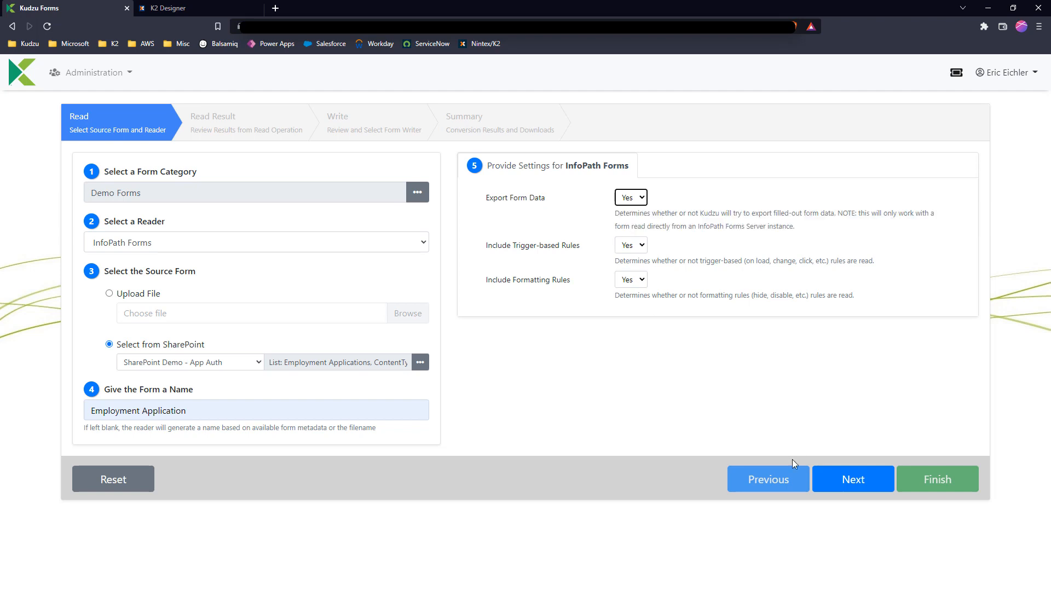
left_click(830, 489)
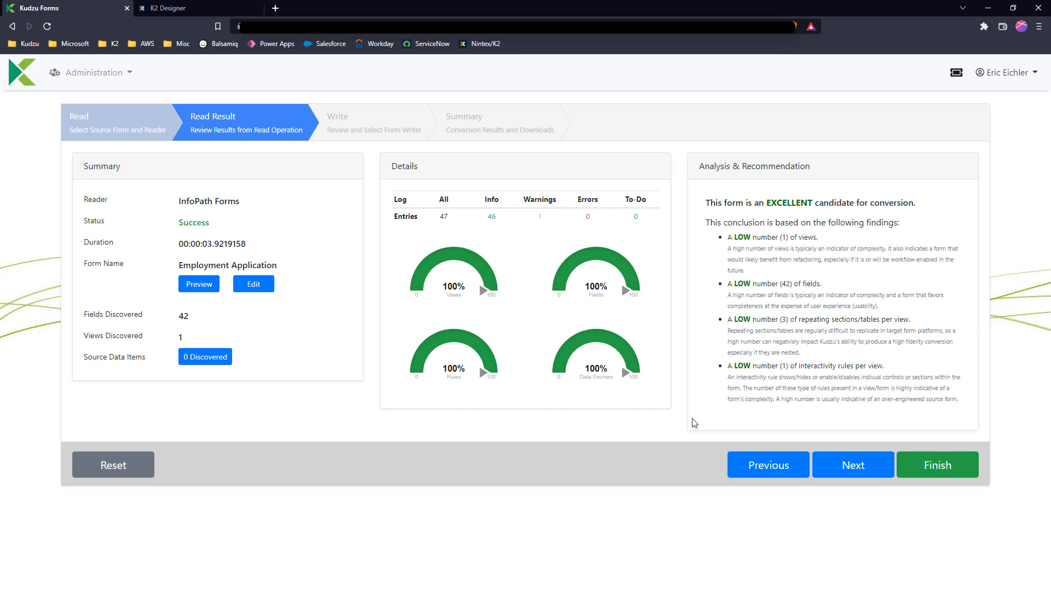
Open the read form for editing, inspect the FullName field's properties, and close the editor
left_click(254, 285)
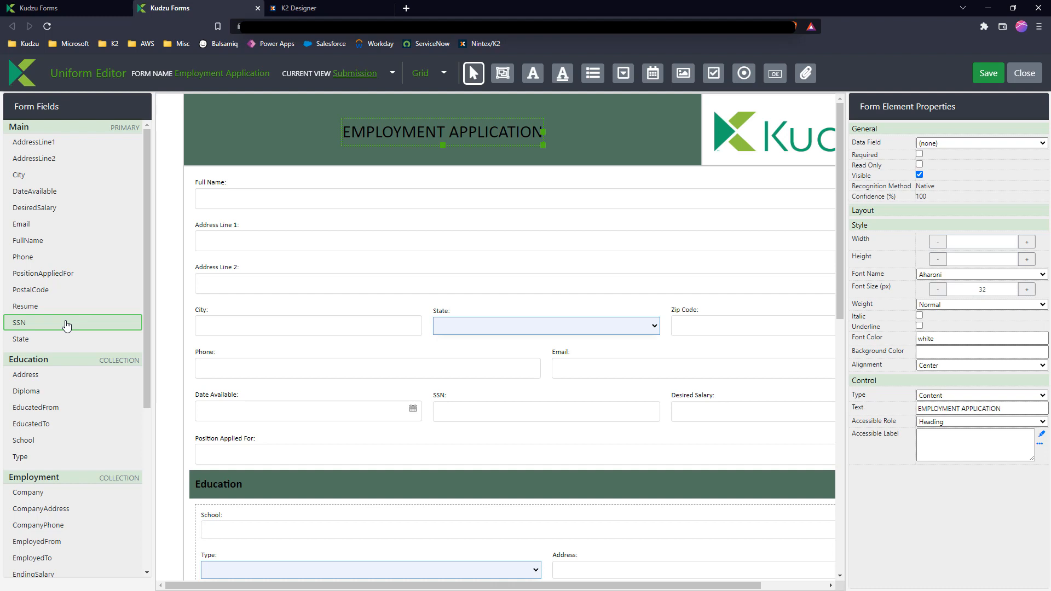
left_click(69, 240)
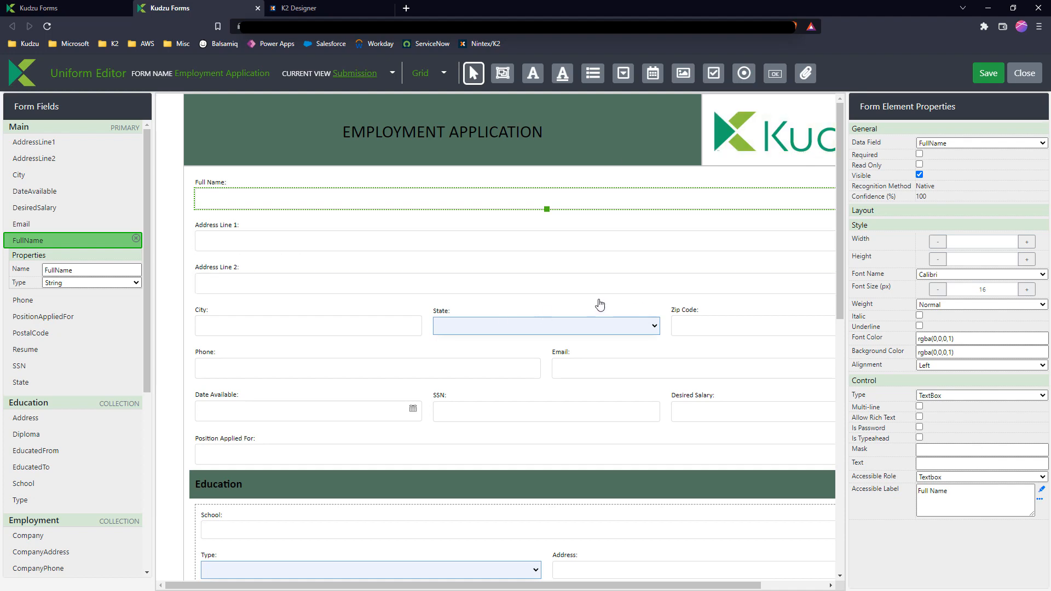
left_click(1027, 81)
Select K2 as the writer, with the Grey Void theme and the category Demo Forms\Employment Application
left_click(849, 466)
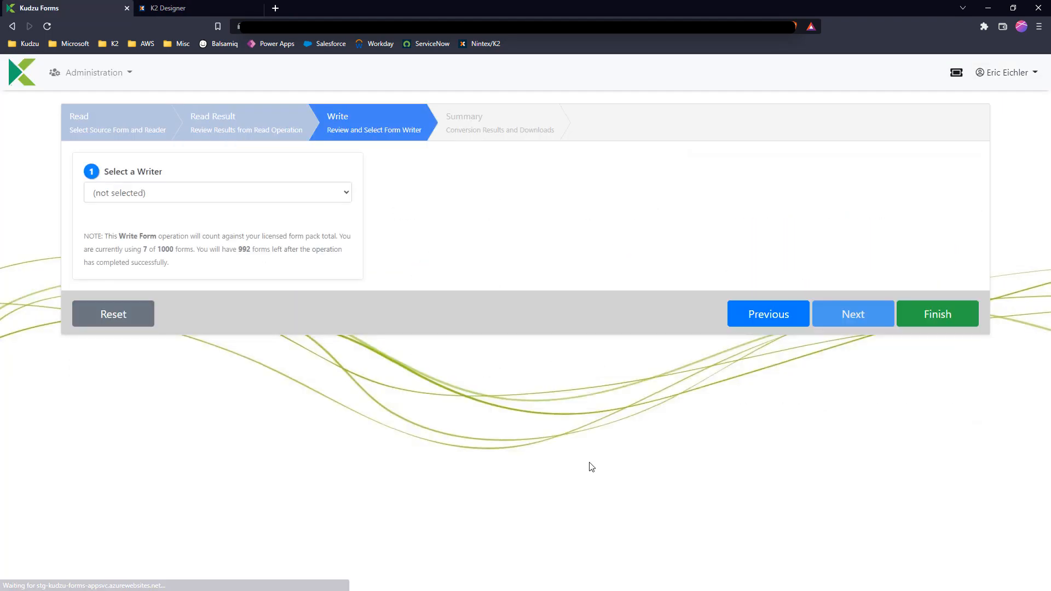
left_click(134, 195)
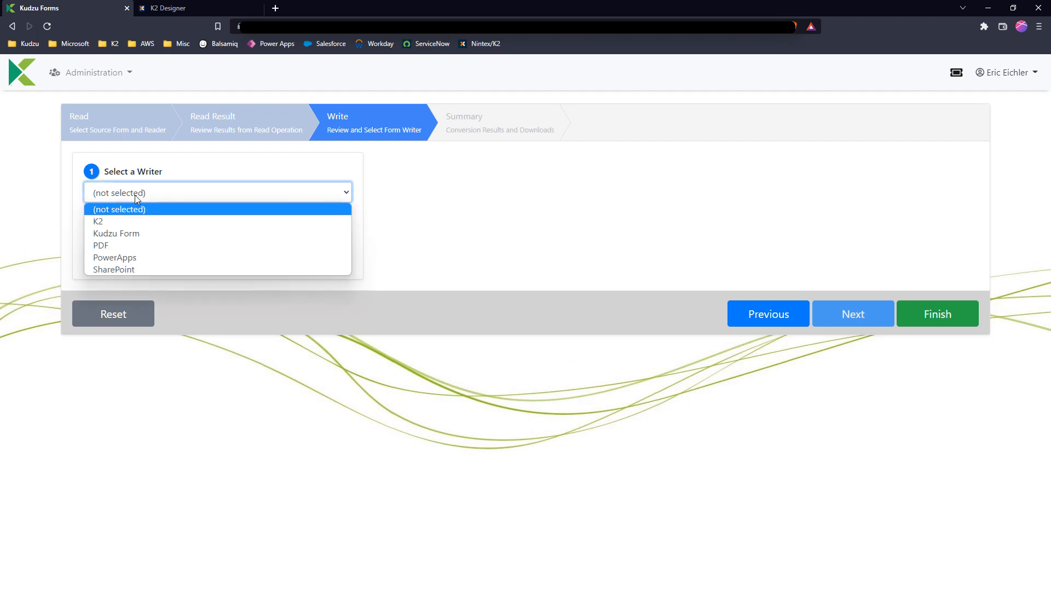
left_click(129, 222)
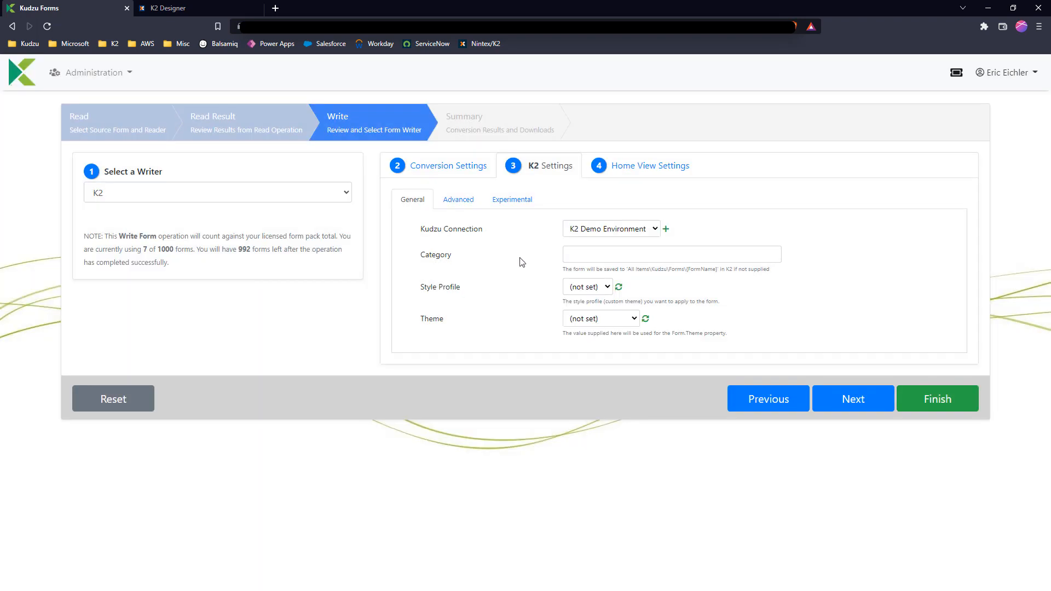
left_click(586, 322)
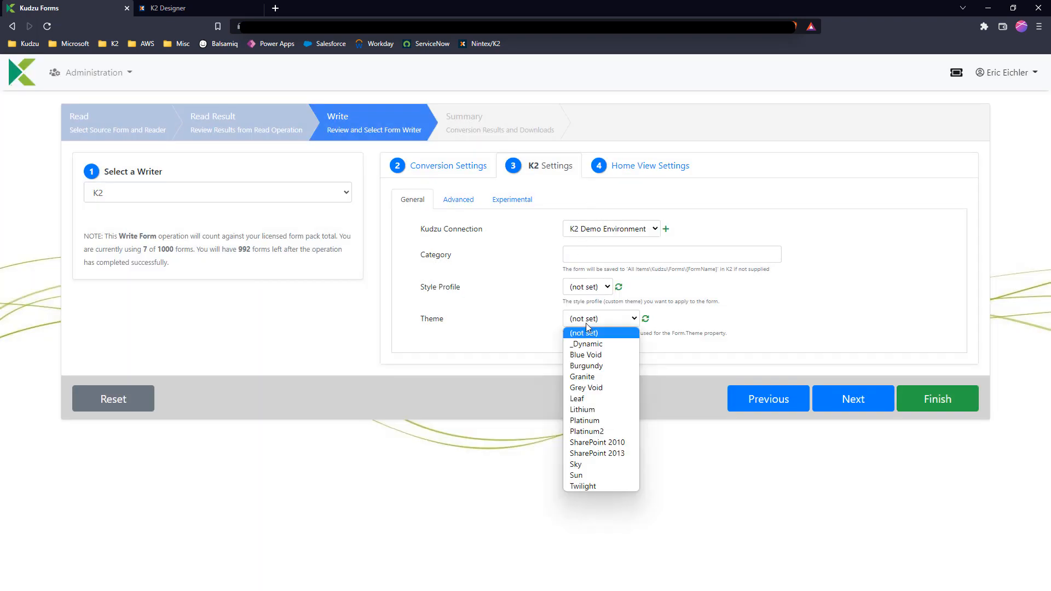
left_click(593, 387)
left_click(639, 253)
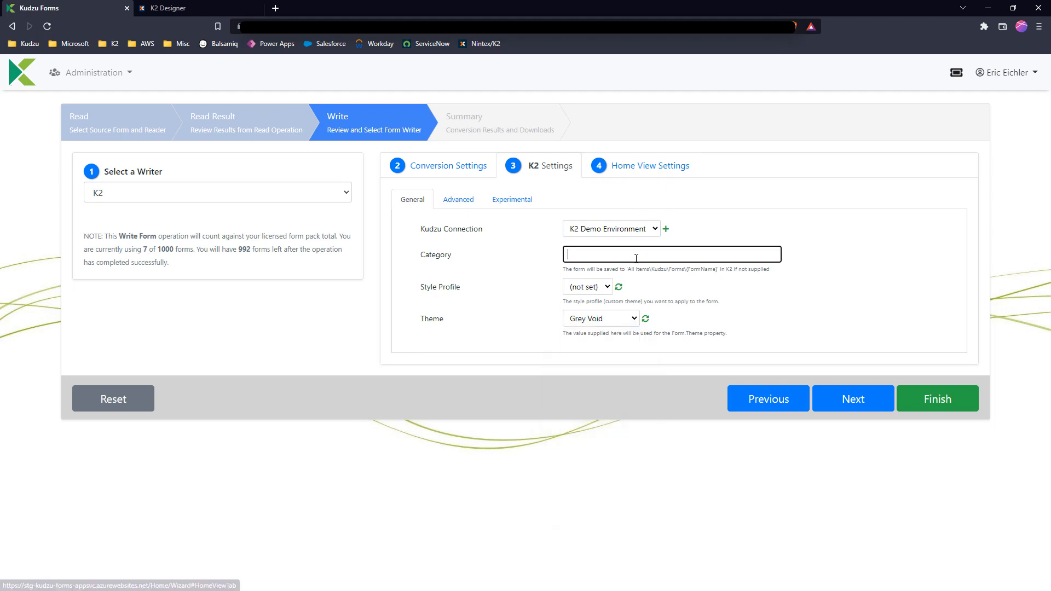
left_click(635, 315)
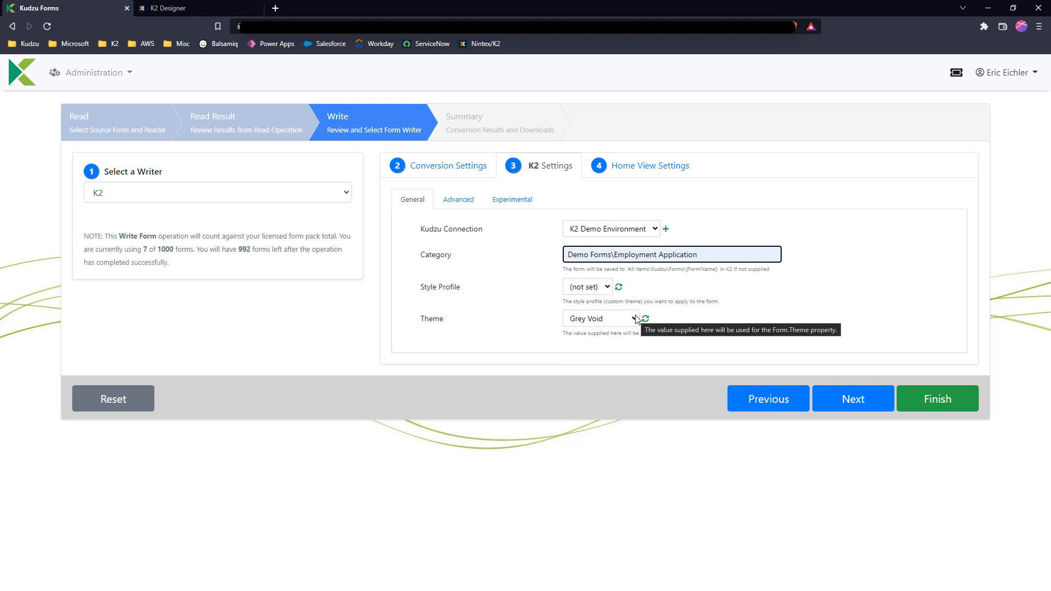
Display FullName, City, State, PostalCode, Phone, Email and DateAvailable in the Home View, run the conversion, and check its duration
left_click(646, 168)
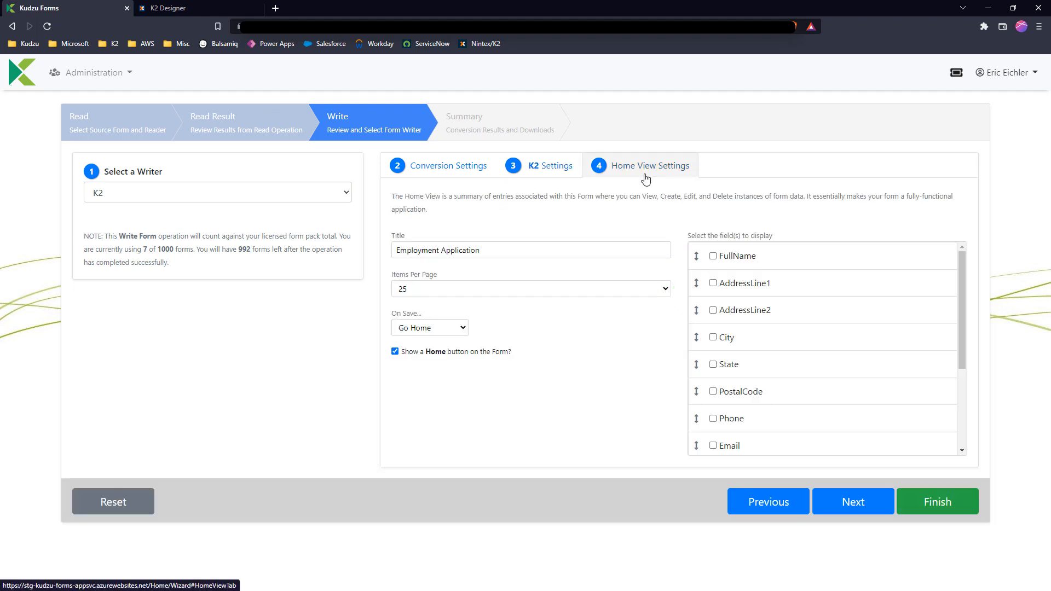
left_click(732, 260)
left_click(730, 336)
left_click(728, 365)
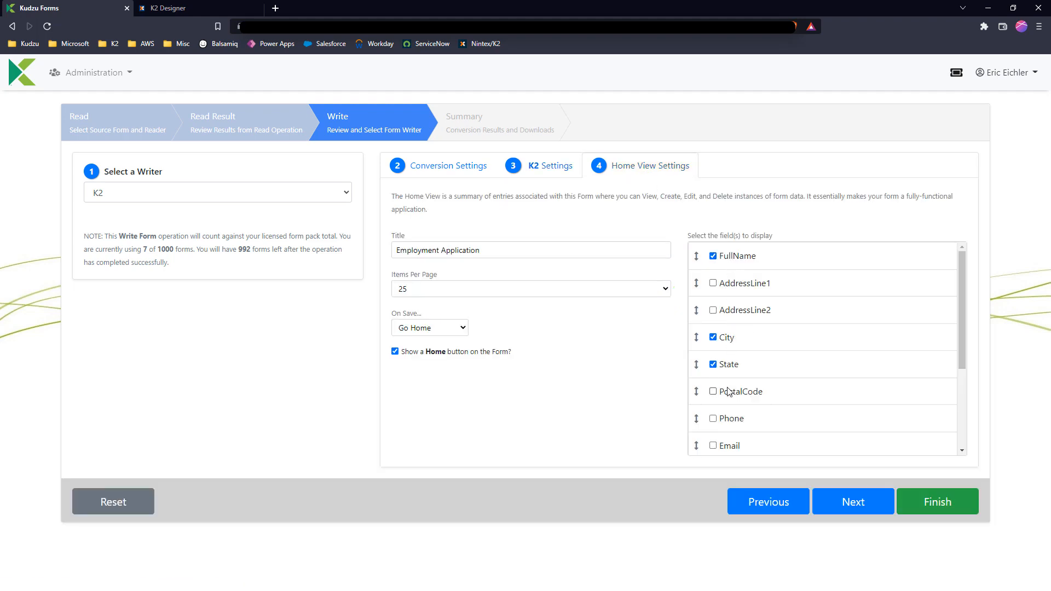
left_click(730, 392)
left_click(731, 419)
left_click(732, 446)
scroll(752, 428, "down", 1)
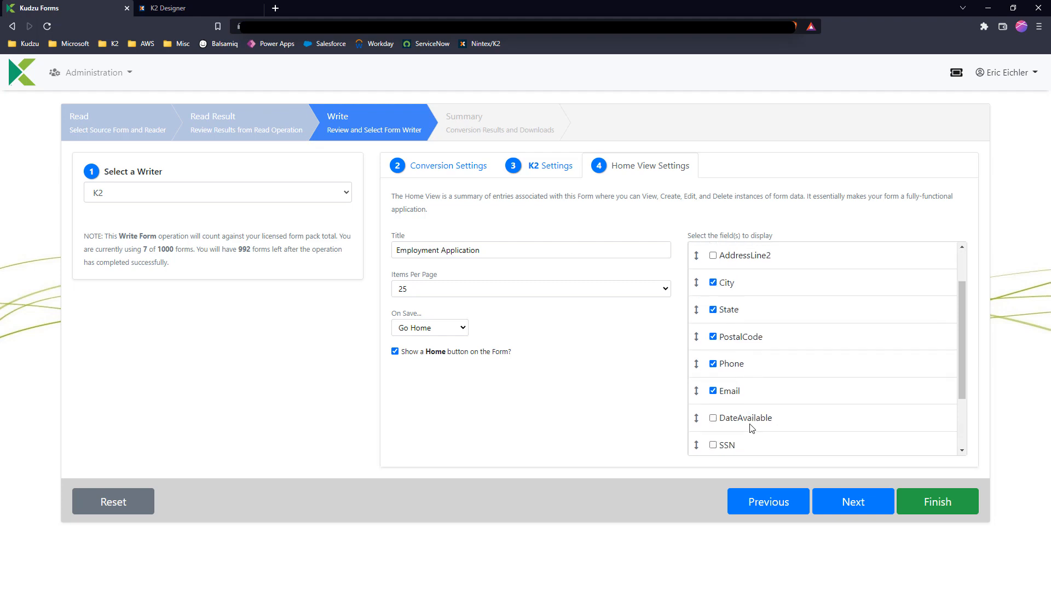
left_click(751, 422)
left_click(830, 506)
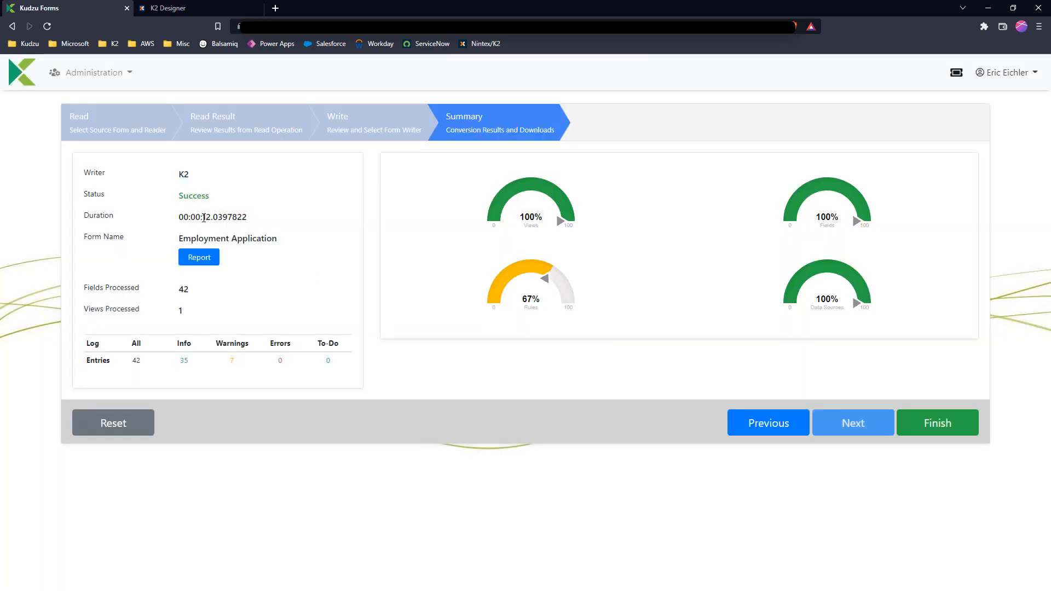
left_click_drag(204, 217, 217, 219)
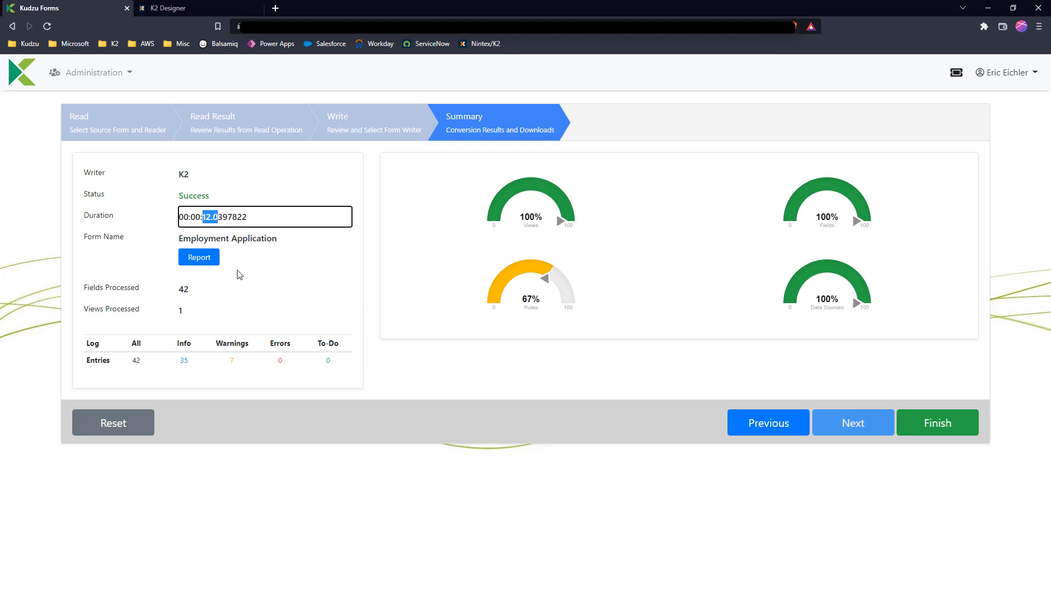
Switch to K2 Designer and expand All Items down to the Employment Application category under Demo Forms
left_click(199, 10)
left_click(524, 435)
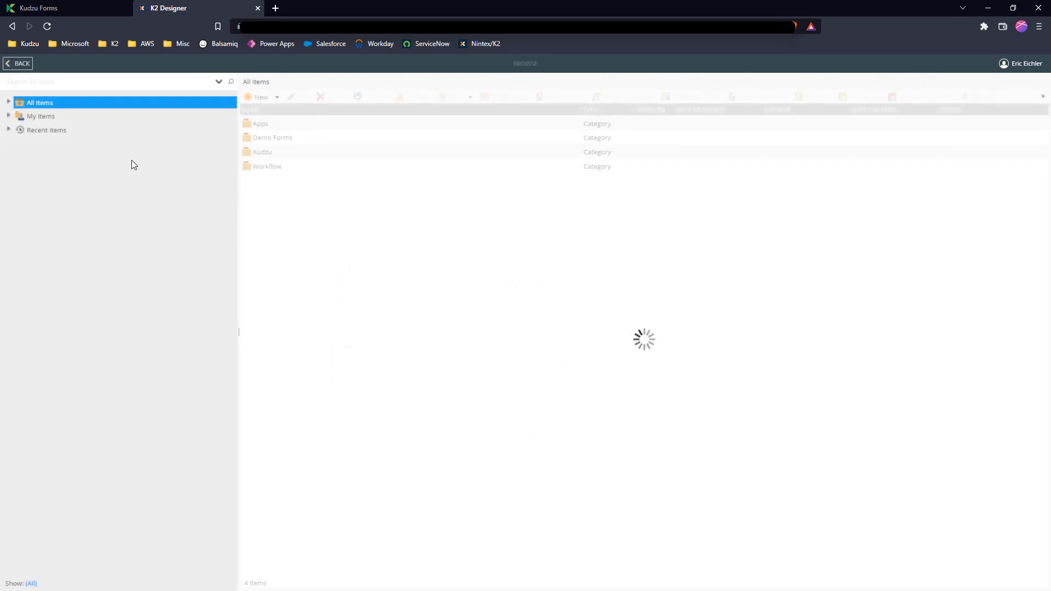
left_click(8, 103)
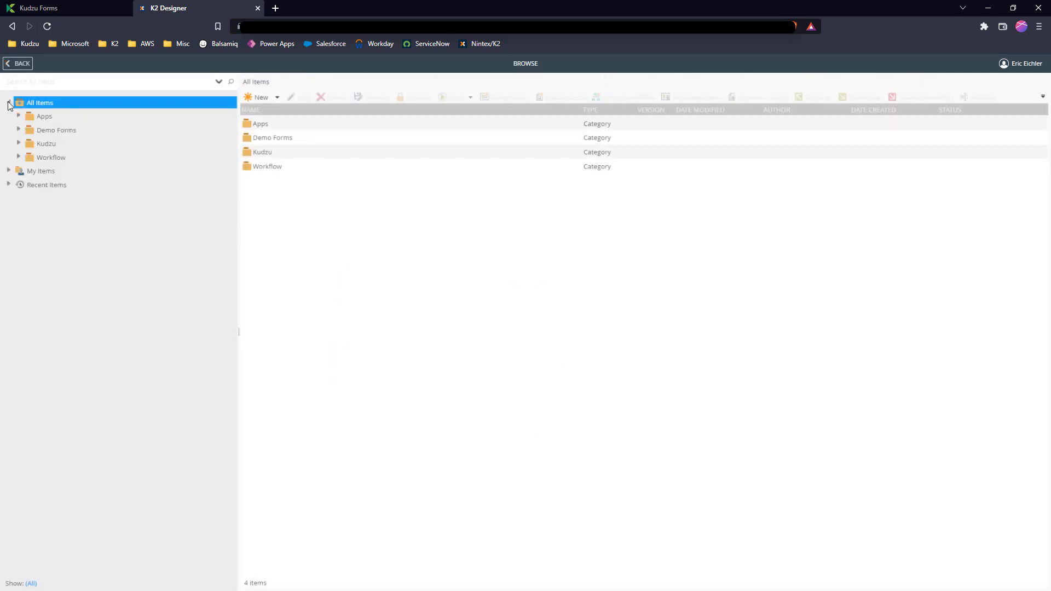
left_click(8, 103)
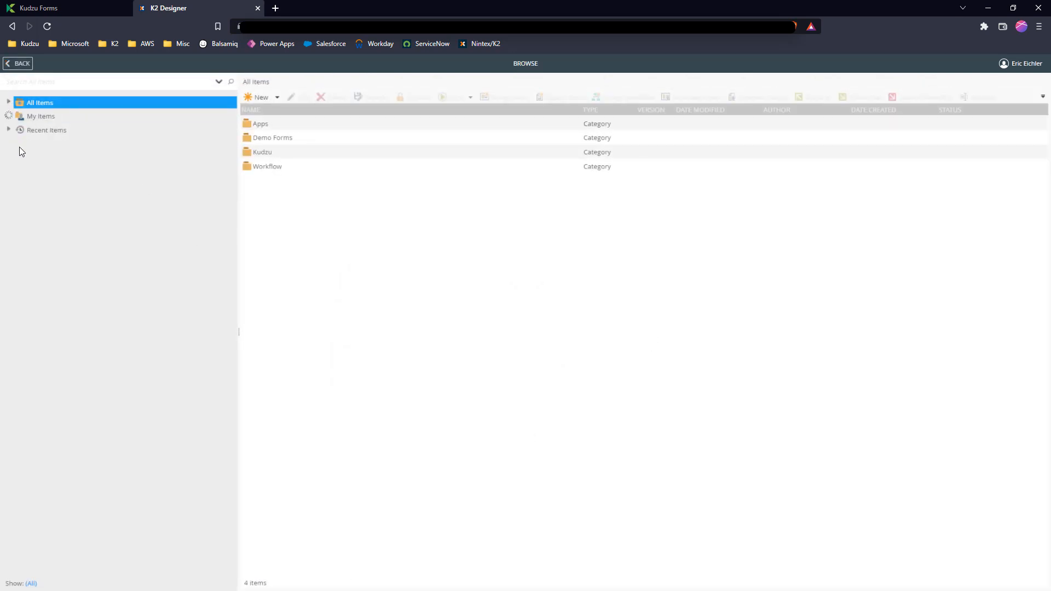
left_click(9, 116)
left_click(8, 103)
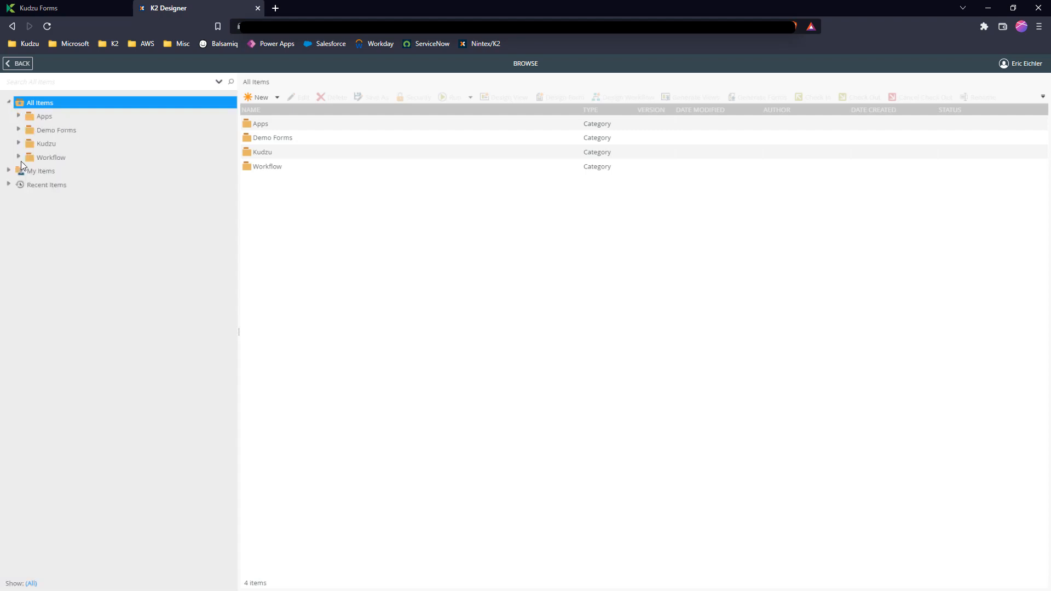
left_click(18, 131)
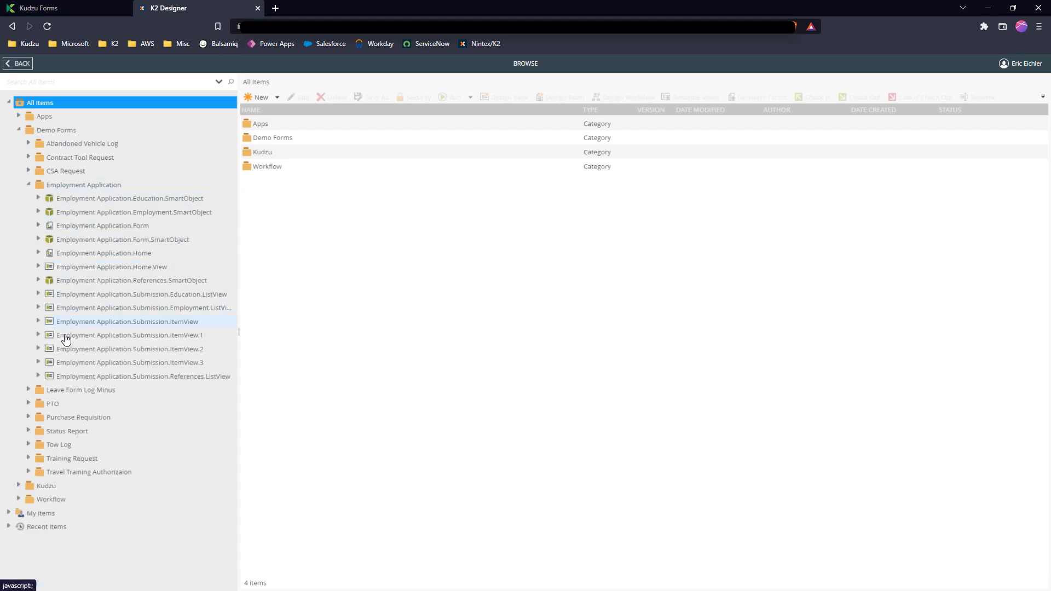
Open Employment Application.Home through its runtime URL and add a new entry
left_click(97, 260)
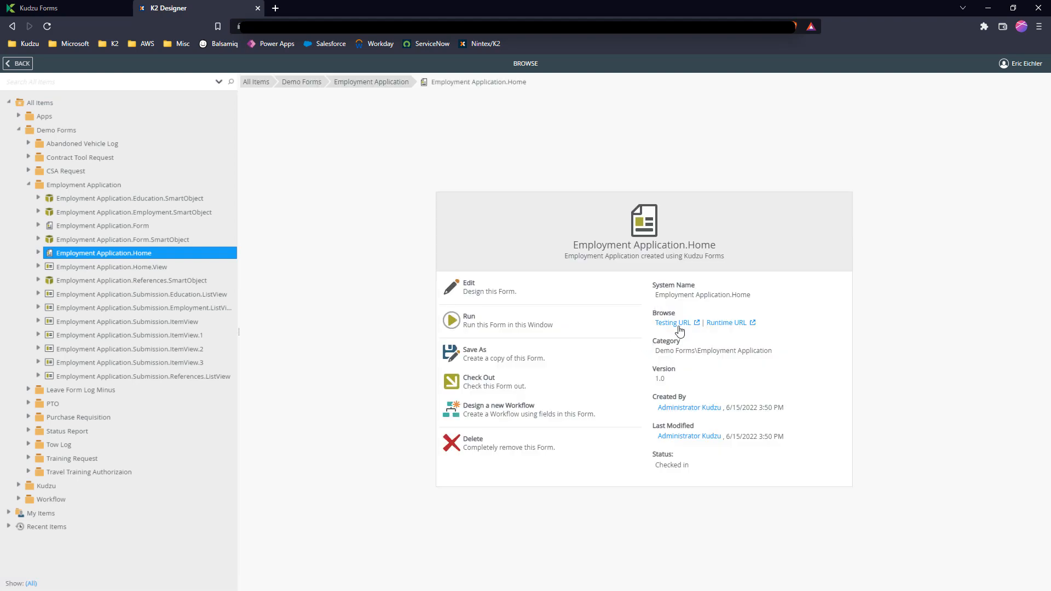
left_click(713, 326)
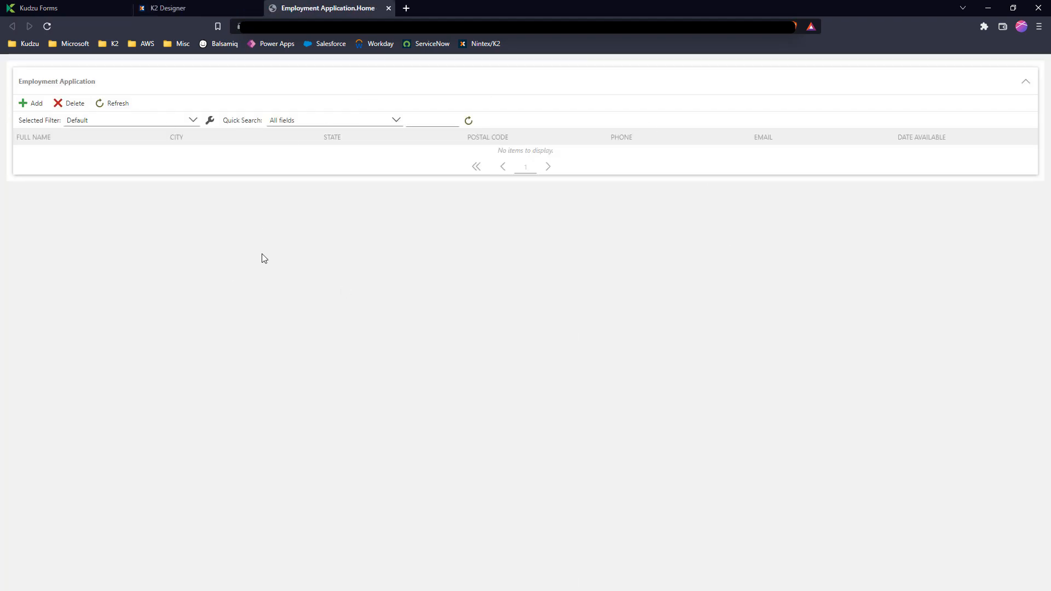
left_click(34, 104)
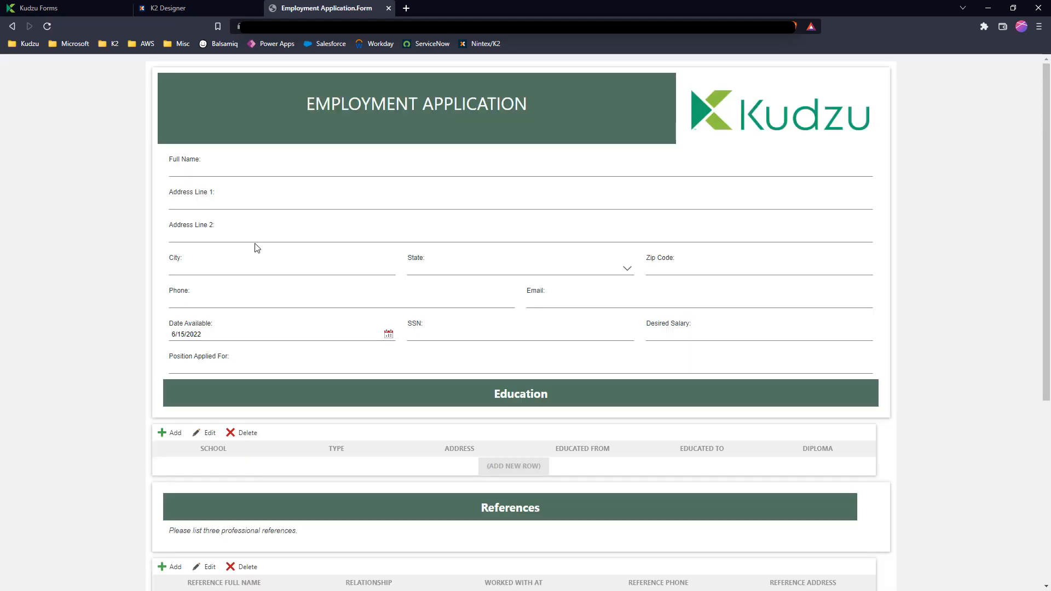
Fill in the applicant's full name, city, state and zip code on the employment application
left_click(235, 173)
type("John Does")
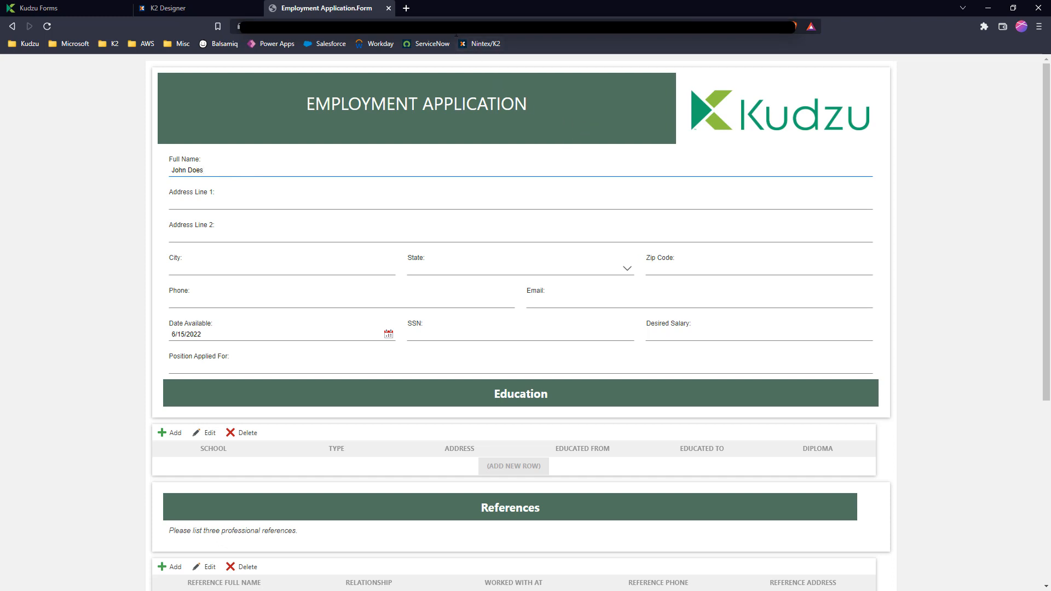
left_click(250, 270)
type("Dexter")
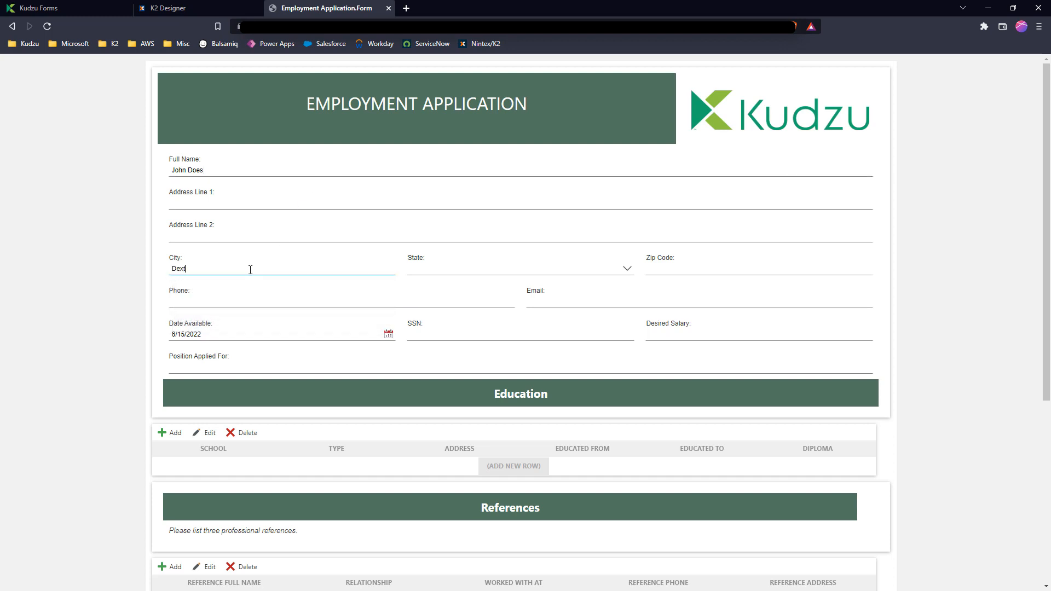
key("Tab")
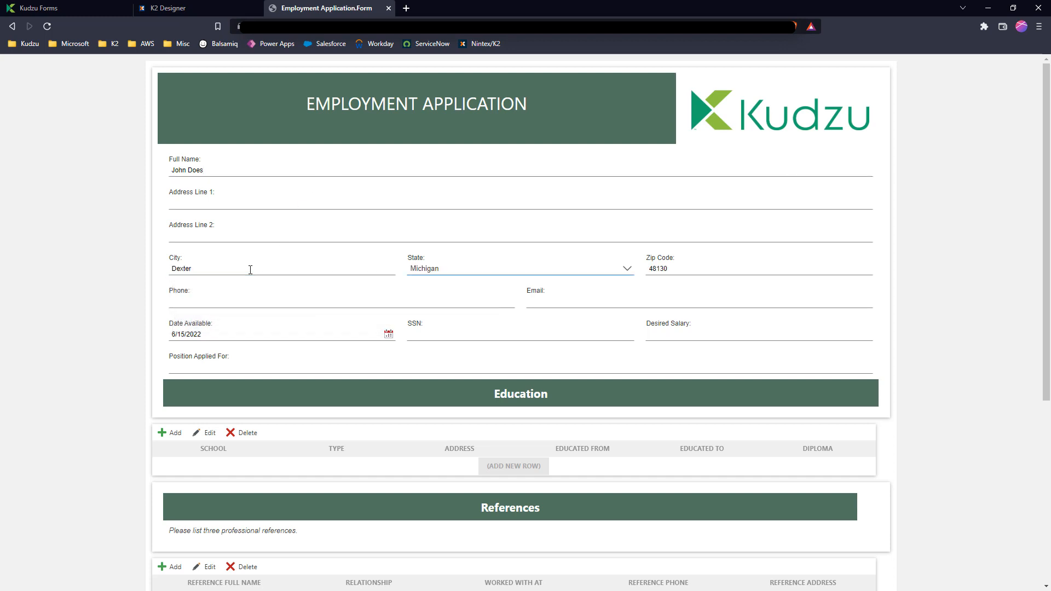
double_click(182, 267)
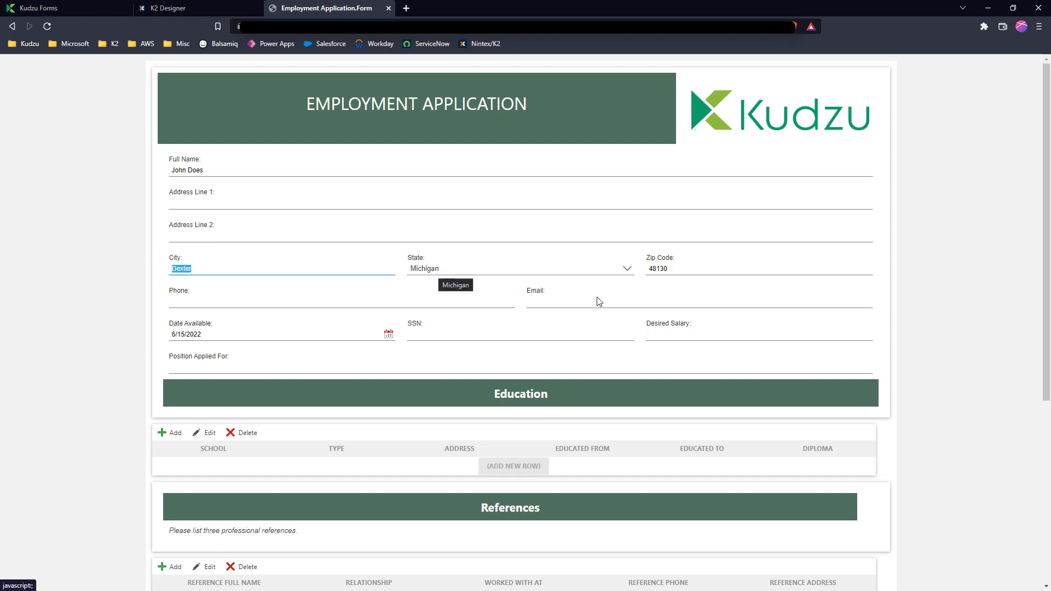
Save the employment application and reopen its entry from the home list
scroll(907, 368, "down", 3)
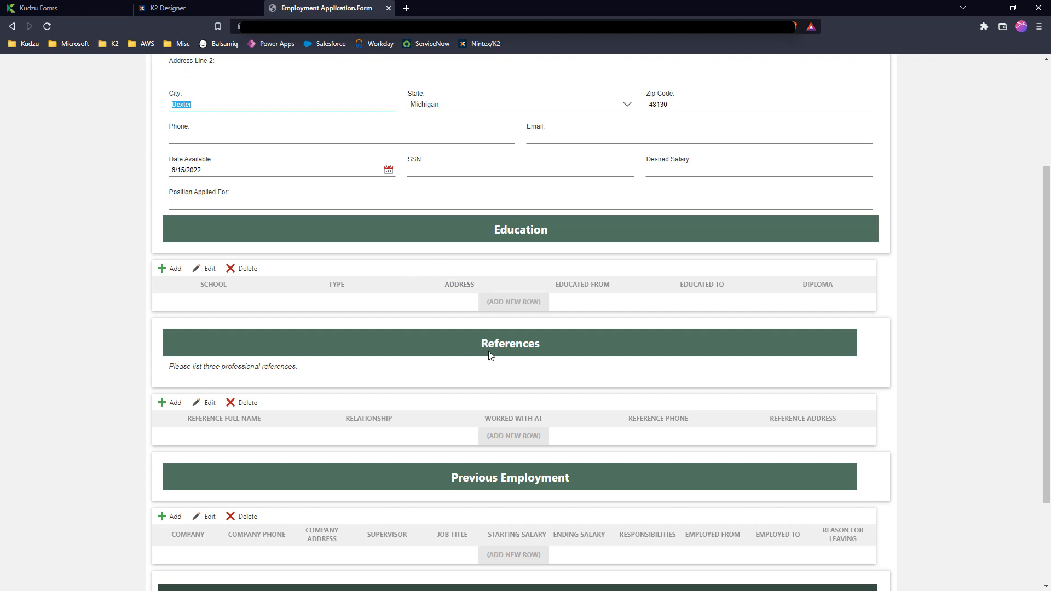
scroll(489, 355, "down", 3)
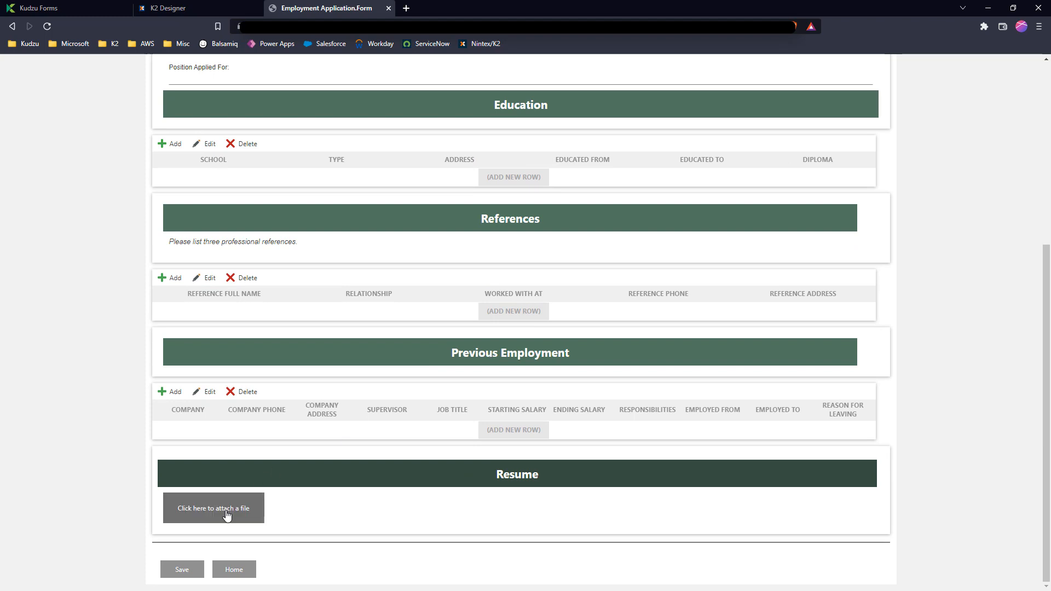
left_click(183, 573)
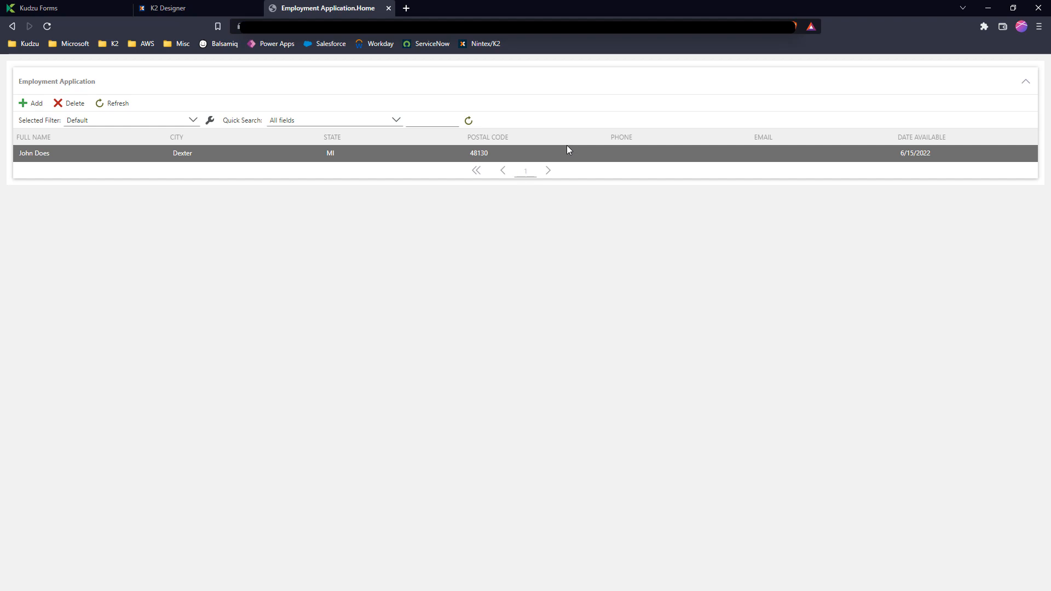
double_click(565, 154)
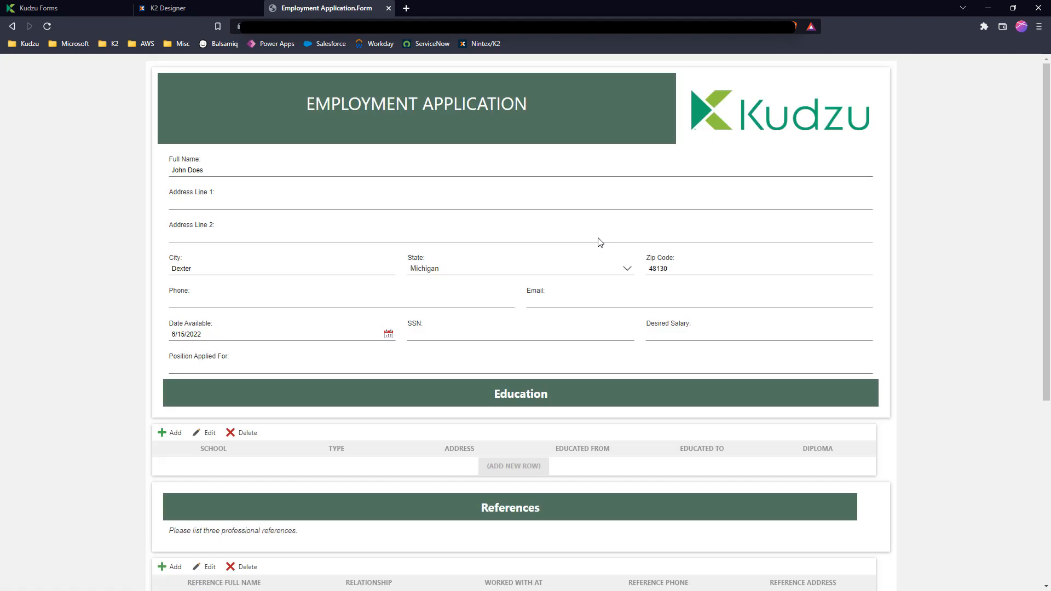